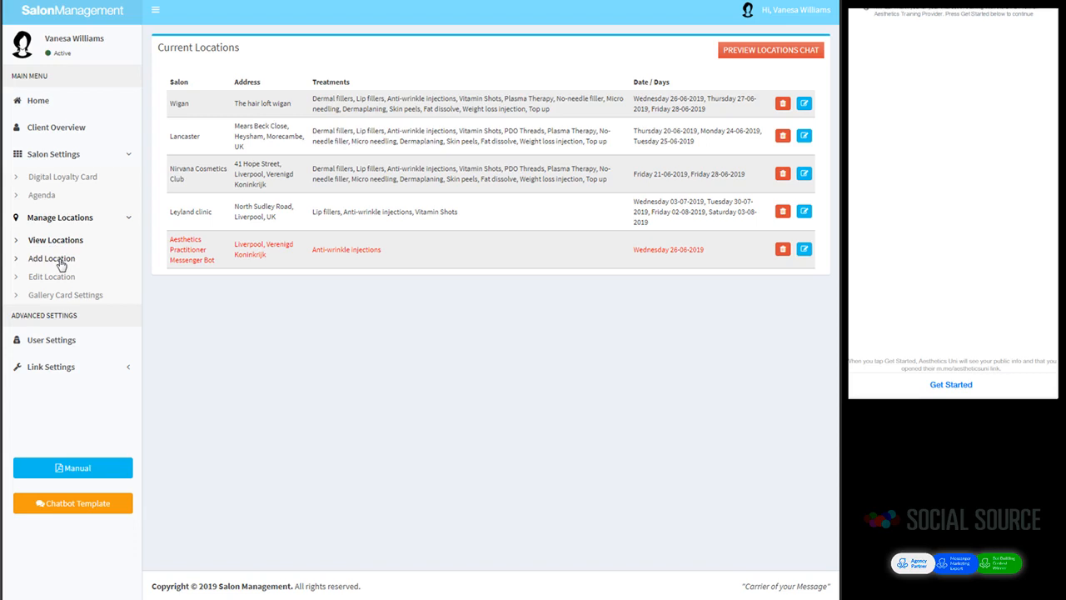
Step: Open the Add Location form under Manage Locations in the sidebar
{"action": "left_click", "coordinate": [61, 264]}
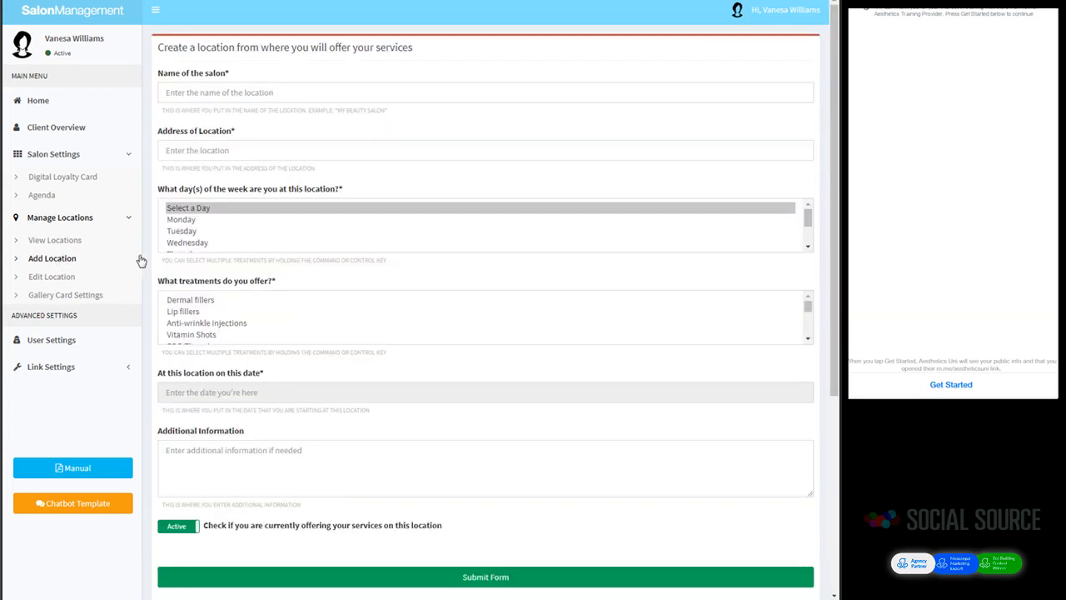
Step: Allow browser location access and set the address to 'Westminster, Londen, Verenigd Koninkrijk'
{"action": "left_click", "coordinate": [169, 151]}
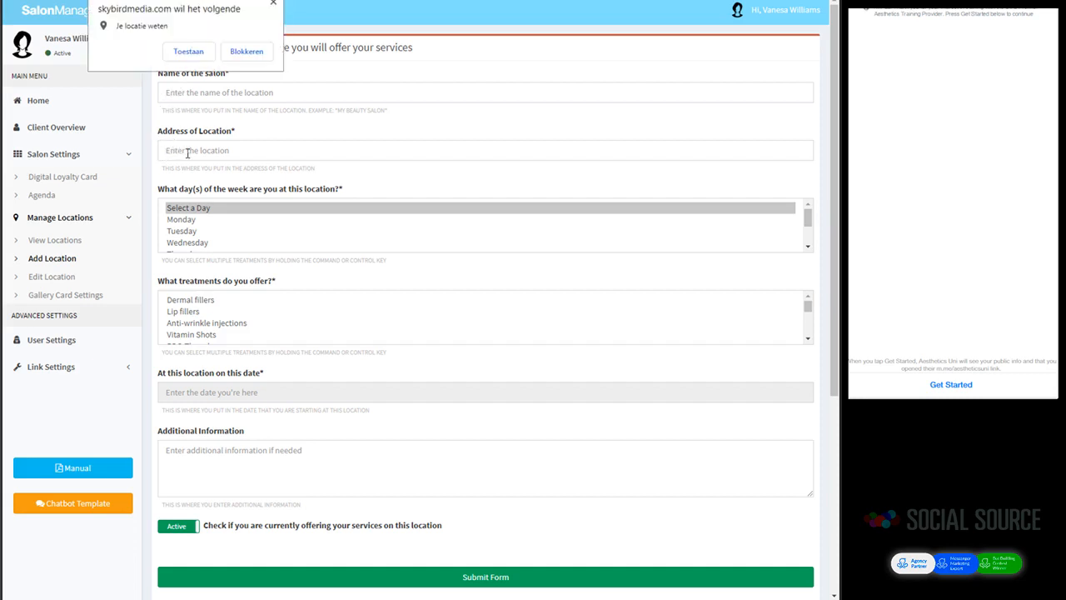
{"action": "left_click", "coordinate": [188, 52]}
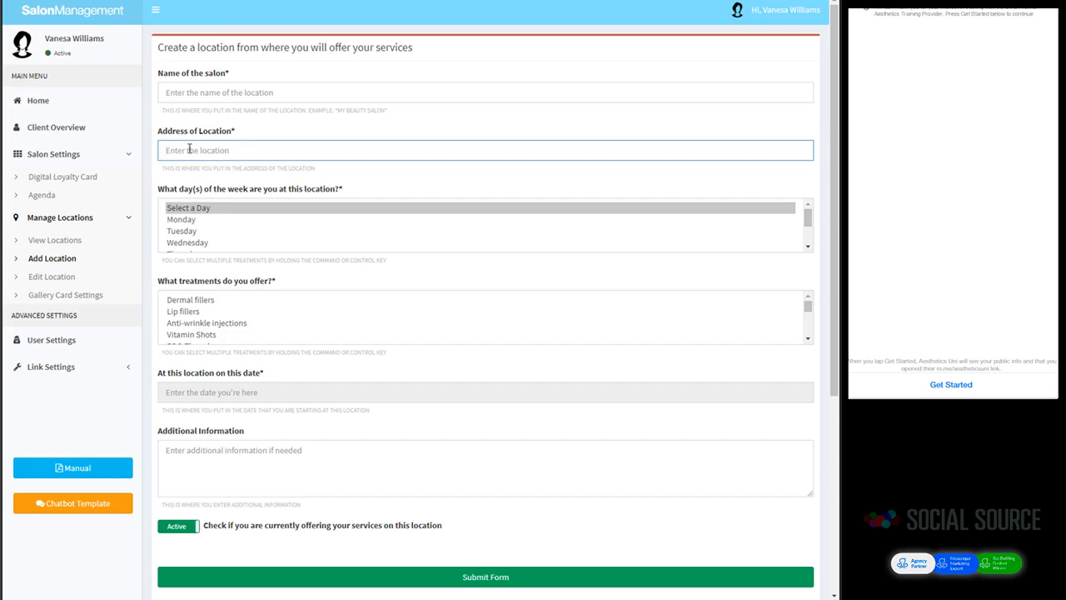
{"action": "type", "text": "west"}
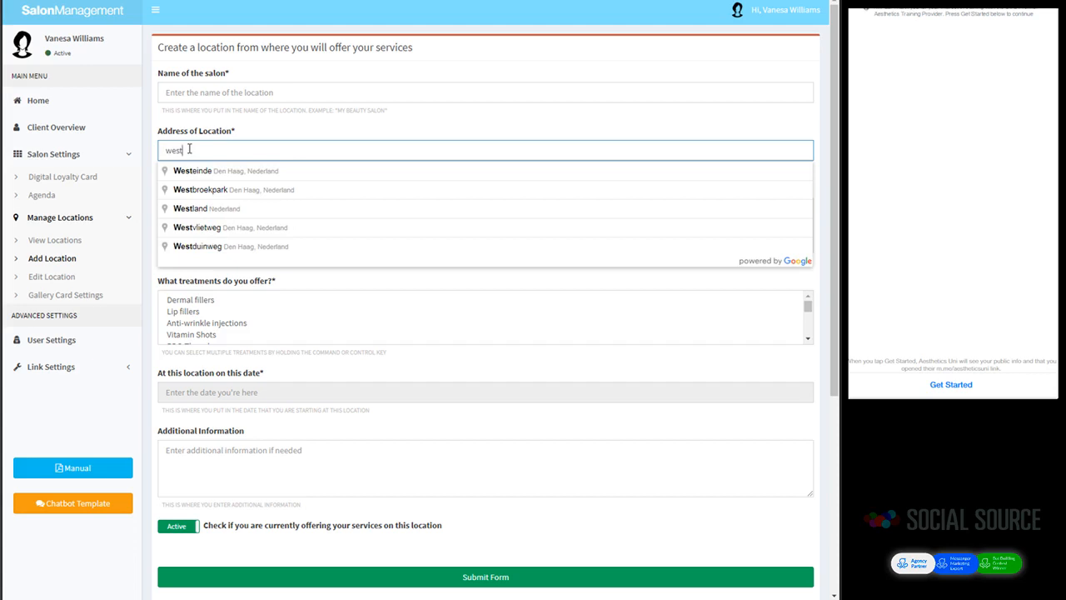
{"action": "type", "text": "minster"}
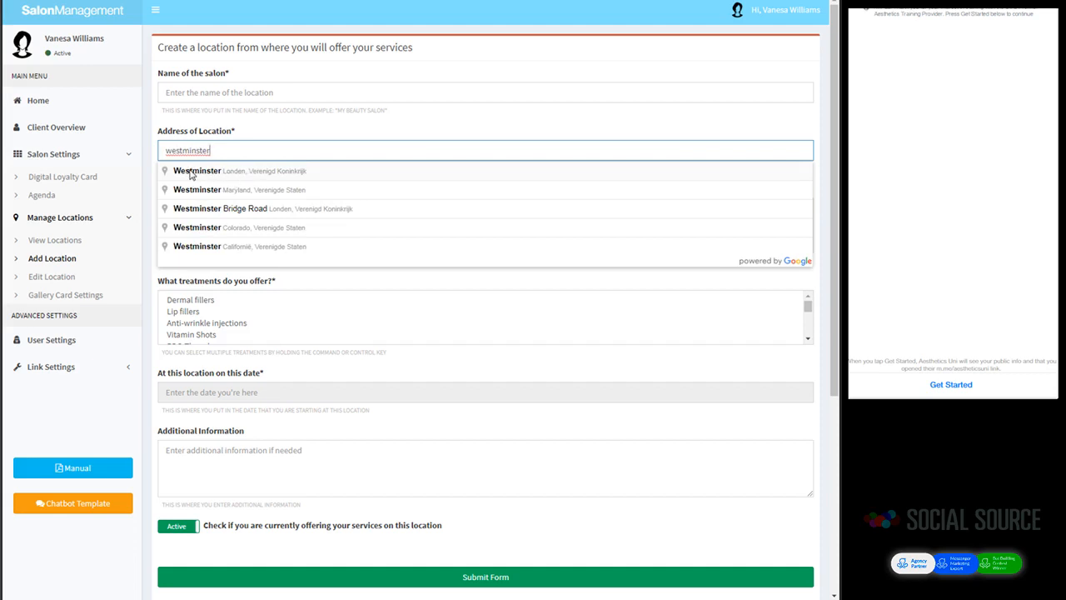
{"action": "left_click", "coordinate": [191, 172]}
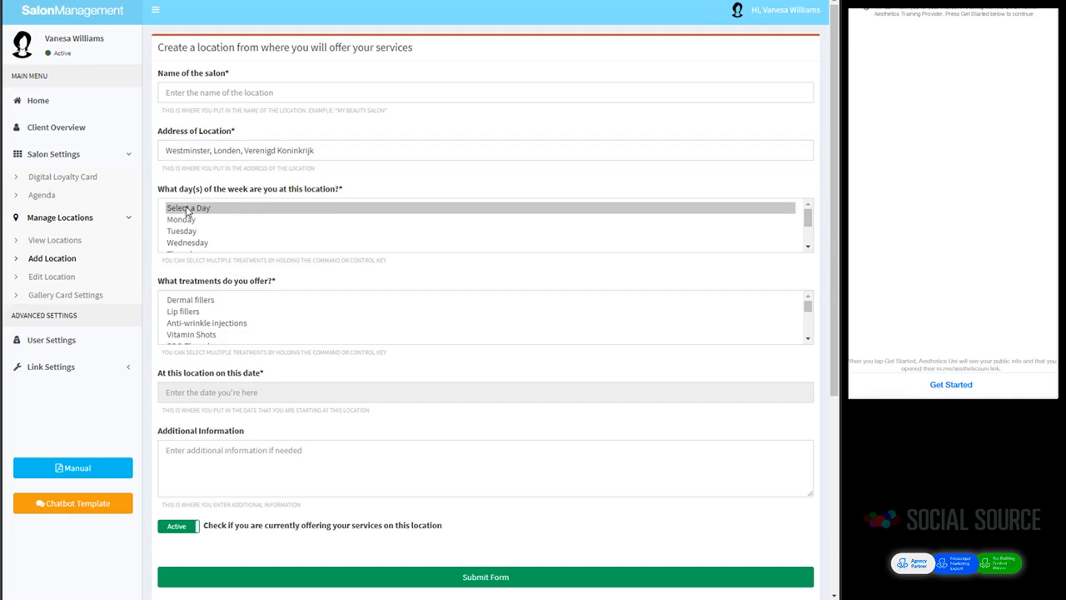
Step: Pick 20, 21, 27 and 28 June 2019 as the new location's dates
{"action": "left_click", "coordinate": [200, 392]}
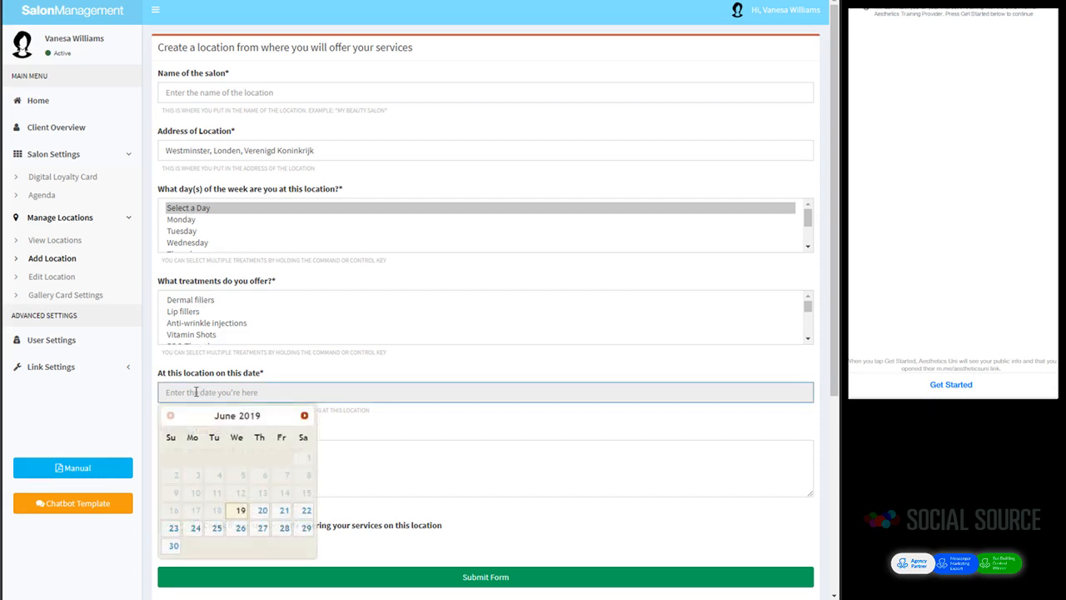
{"action": "left_click", "coordinate": [262, 509]}
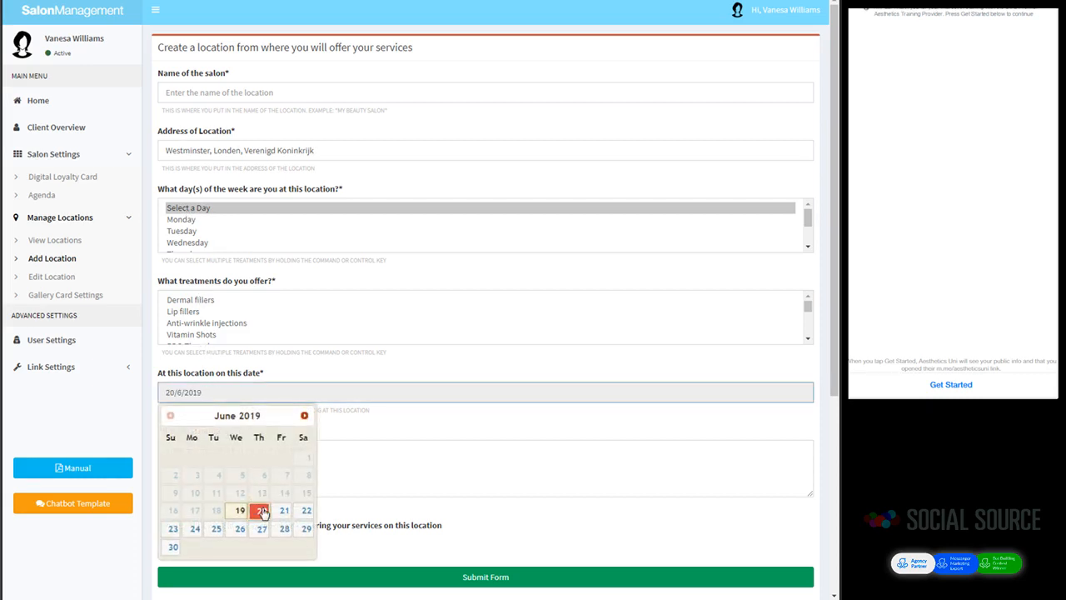
{"action": "left_click", "coordinate": [265, 530]}
{"action": "left_click", "coordinate": [285, 531]}
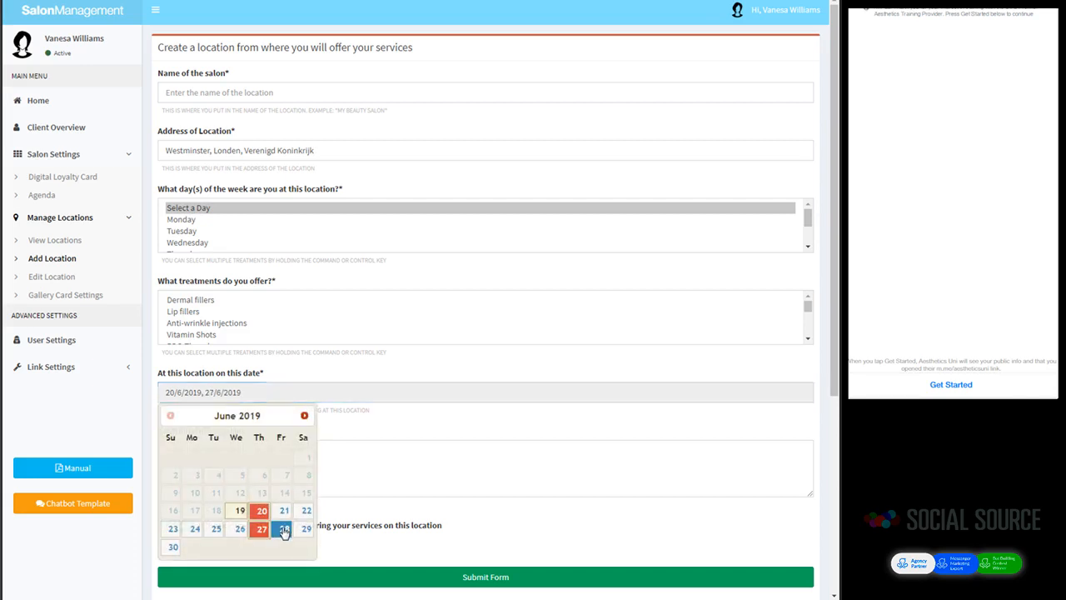
{"action": "left_click", "coordinate": [285, 513]}
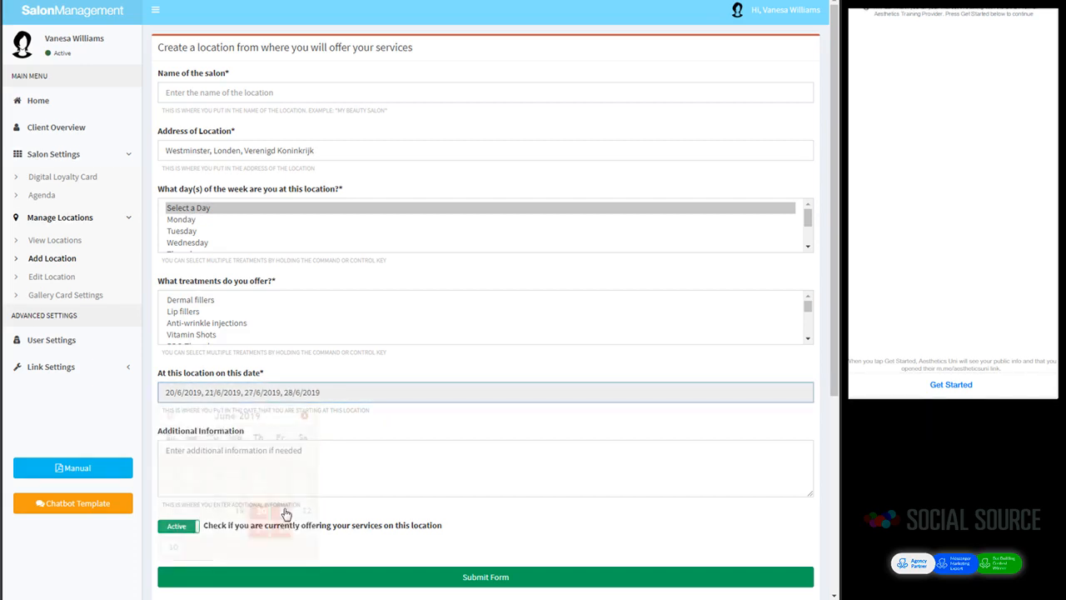
{"action": "left_click", "coordinate": [338, 380]}
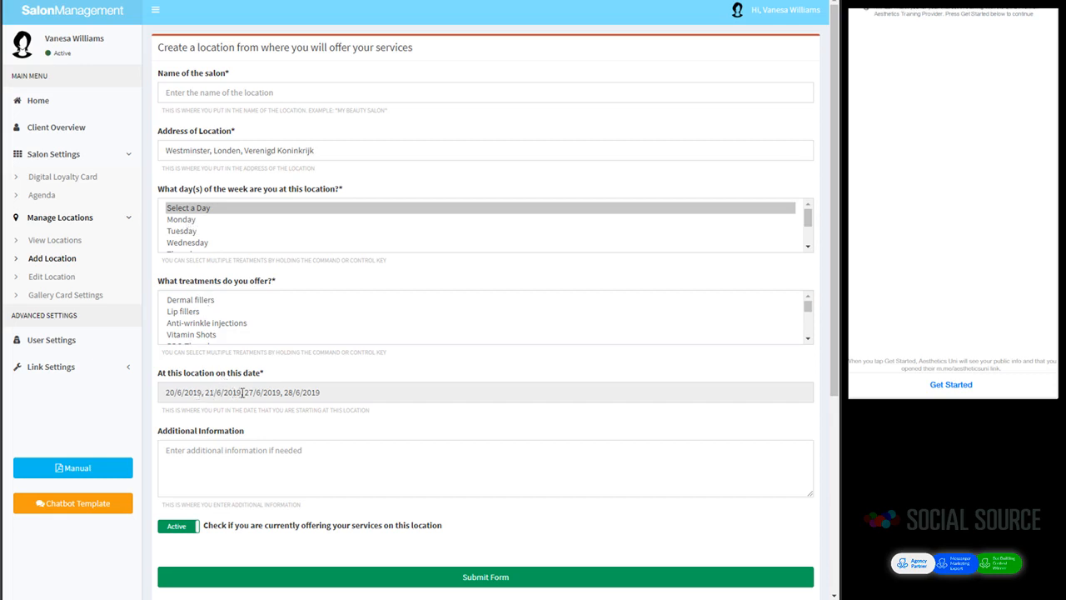
Step: Choose Monday, then drop 20, 27 and 28 June and add 25 June, leaving 21 and 25 June 2019
{"action": "left_click", "coordinate": [185, 221]}
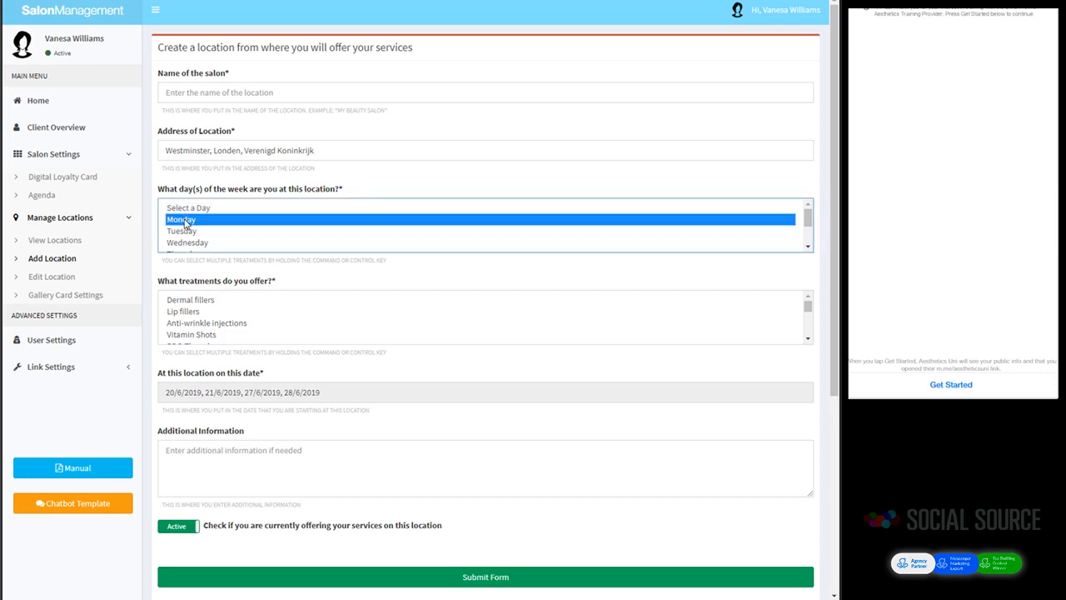
{"action": "left_click", "coordinate": [185, 392]}
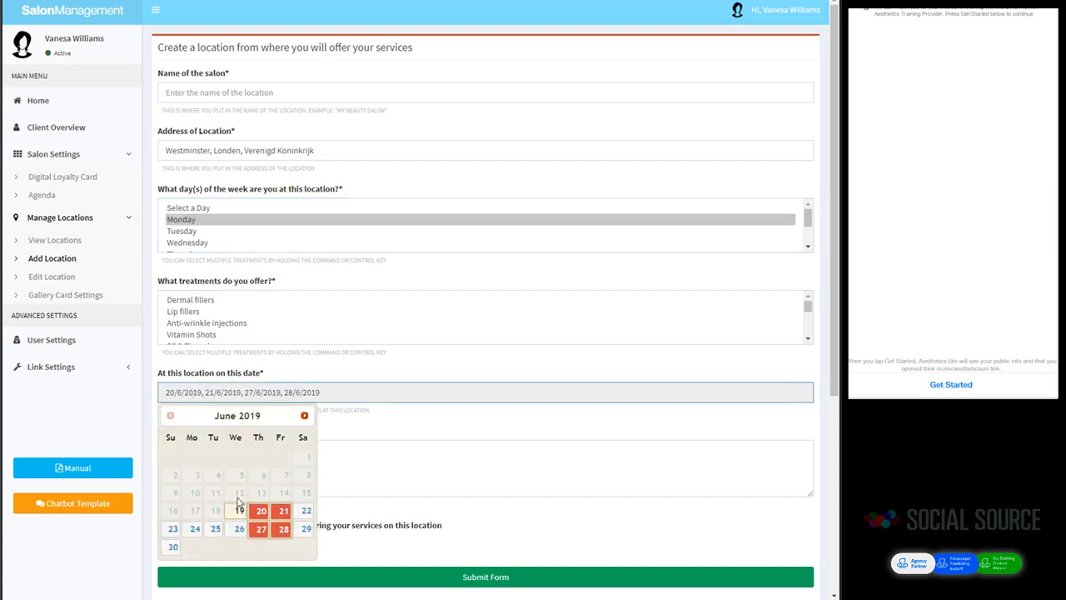
{"action": "left_click", "coordinate": [262, 509]}
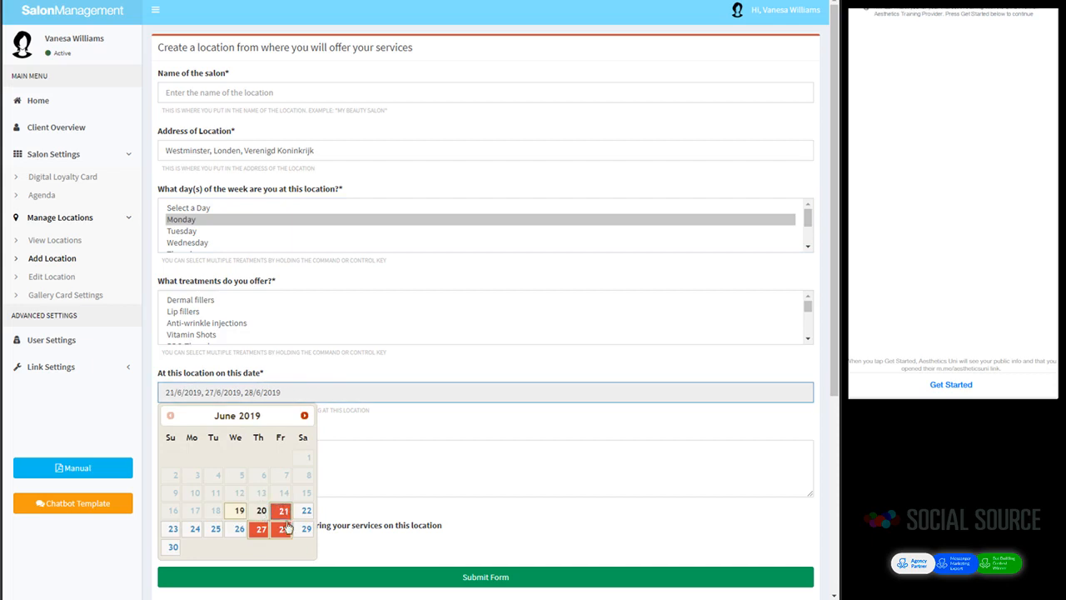
{"action": "left_click", "coordinate": [282, 530]}
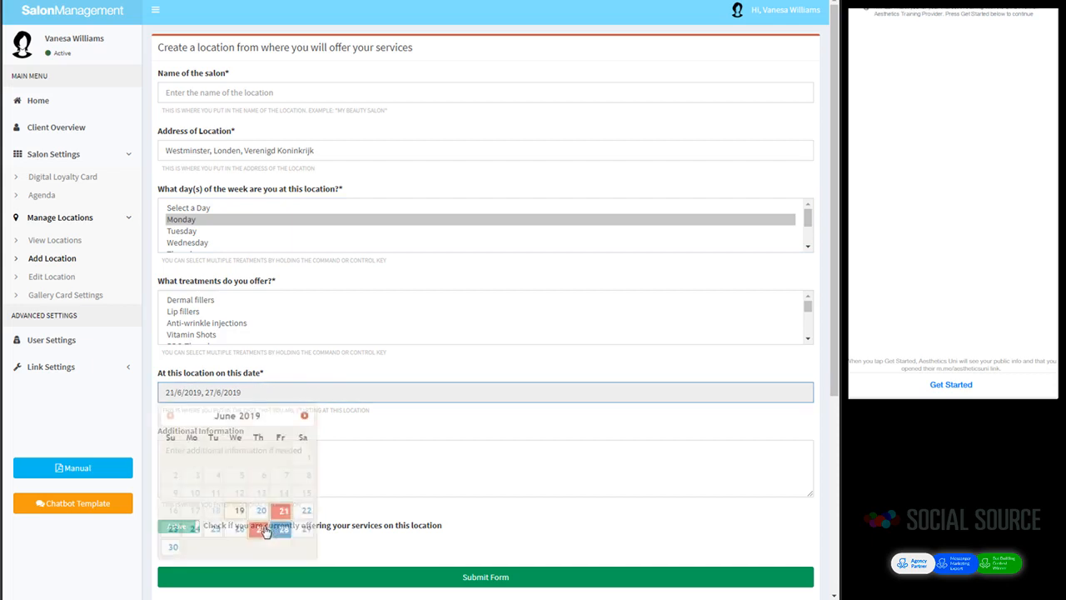
{"action": "left_click", "coordinate": [215, 530]}
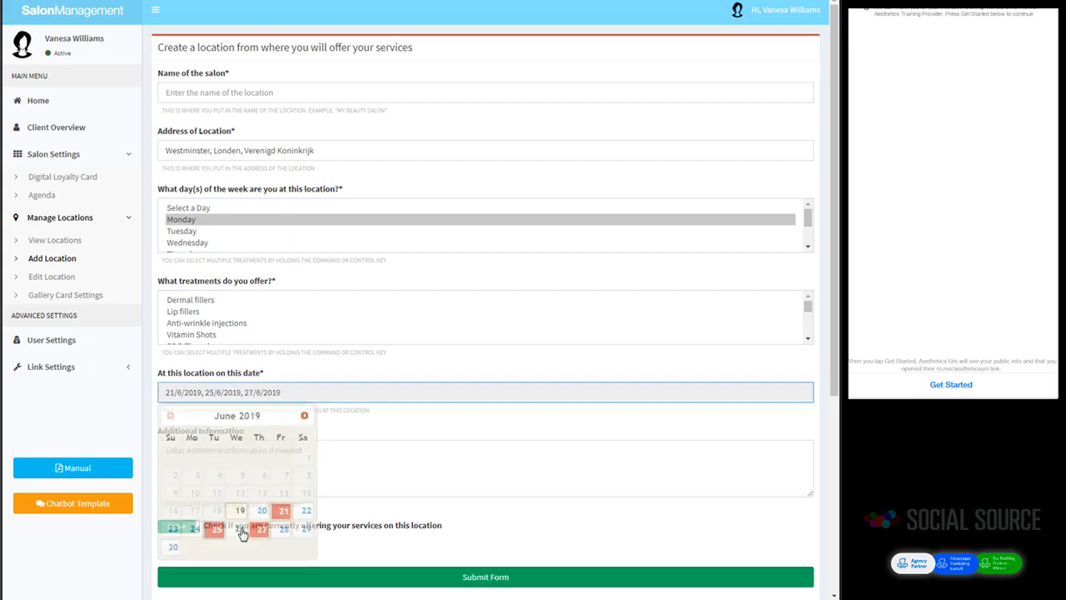
{"action": "left_click", "coordinate": [265, 530]}
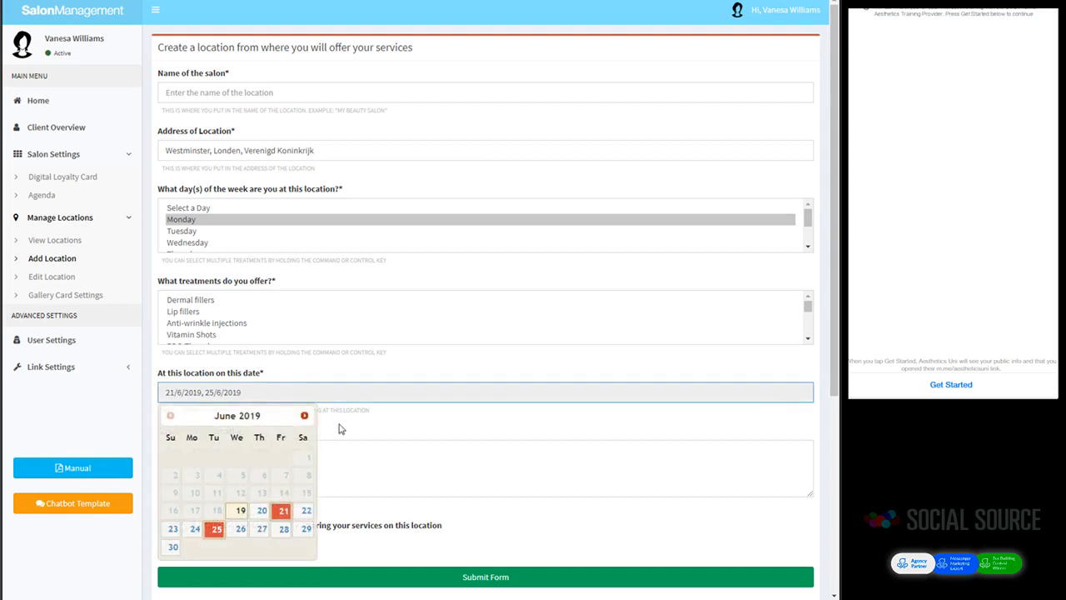
{"action": "left_click", "coordinate": [358, 375]}
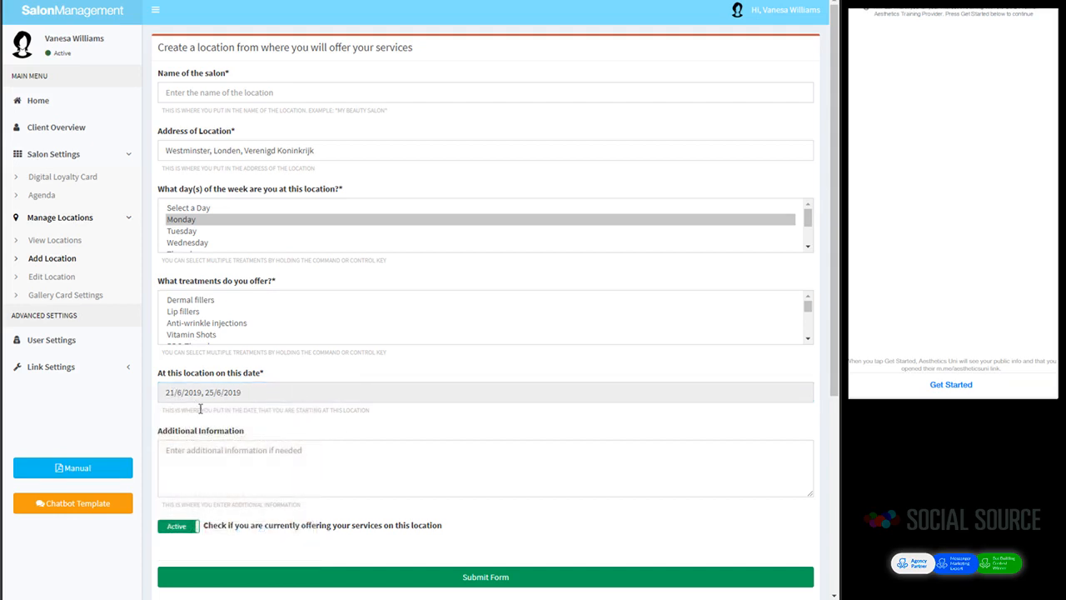
{"action": "left_click", "coordinate": [189, 458]}
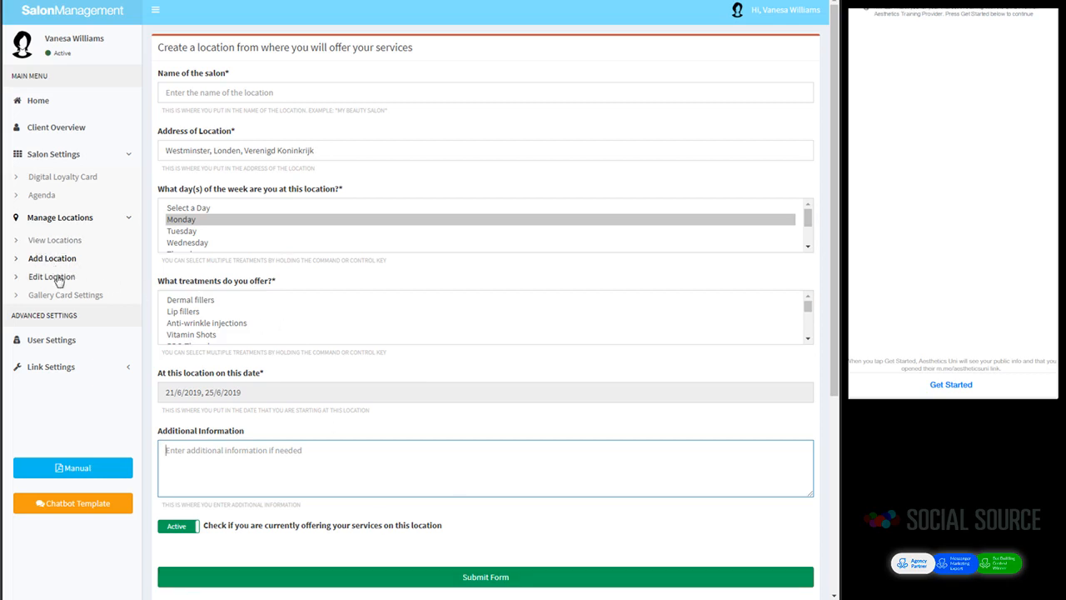
Step: Abandon the unfinished form and go to View Locations to see the five current salons
{"action": "left_click", "coordinate": [54, 241]}
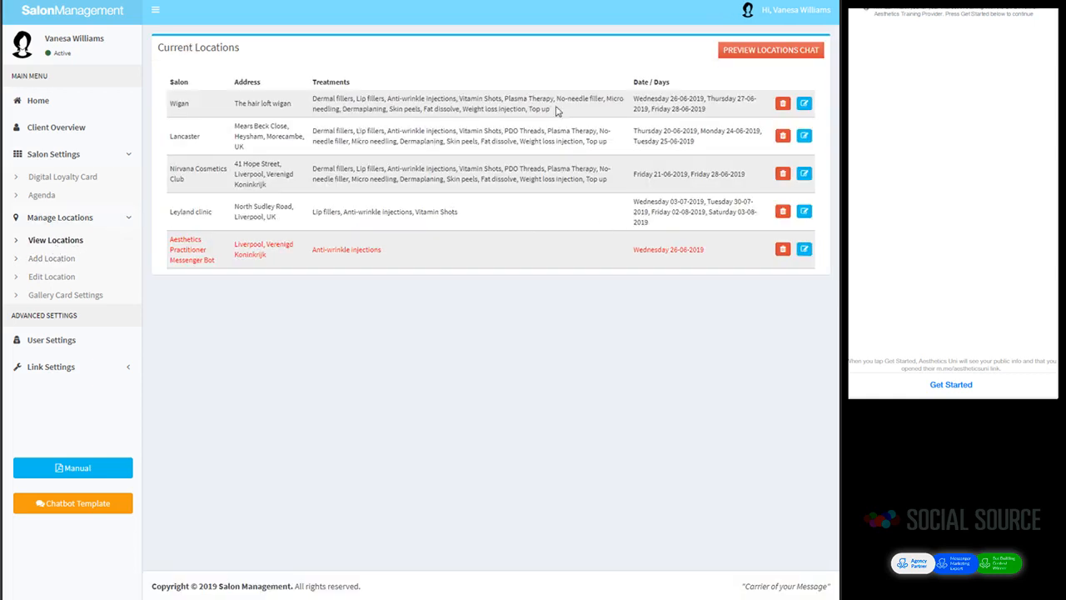
Step: Open Wigan for editing and reset its day selection to Select a Day
{"action": "left_click", "coordinate": [804, 105]}
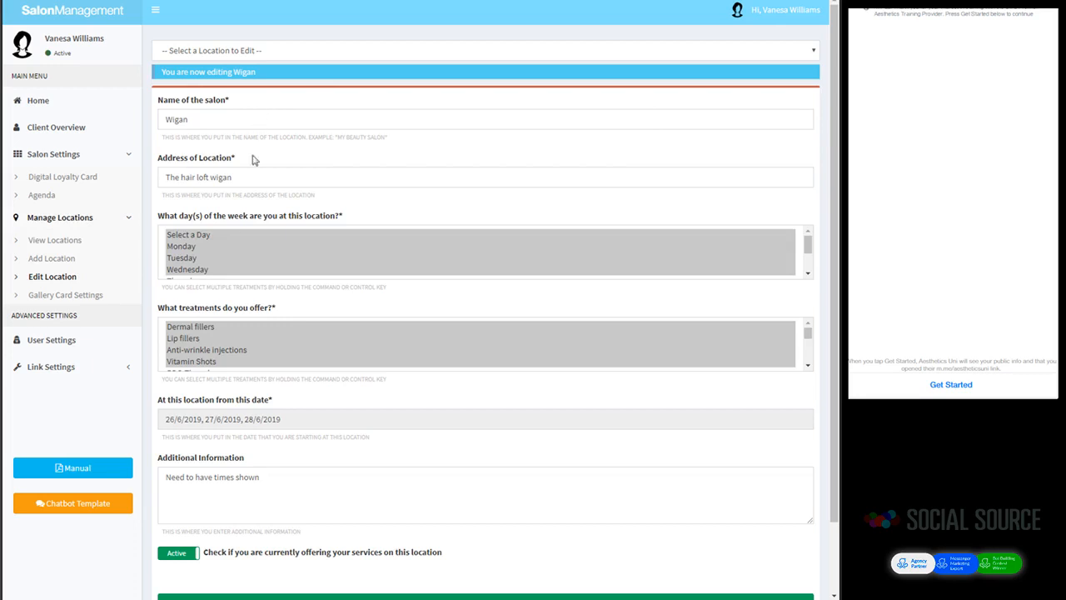
{"action": "left_click", "coordinate": [198, 236]}
{"action": "left_click_drag", "start_coordinate": [198, 238], "coordinate": [198, 280]}
{"action": "left_click", "coordinate": [197, 269]}
{"action": "left_click", "coordinate": [193, 257]}
{"action": "scroll", "coordinate": [187, 249], "scroll_direction": "up", "scroll_amount": 3}
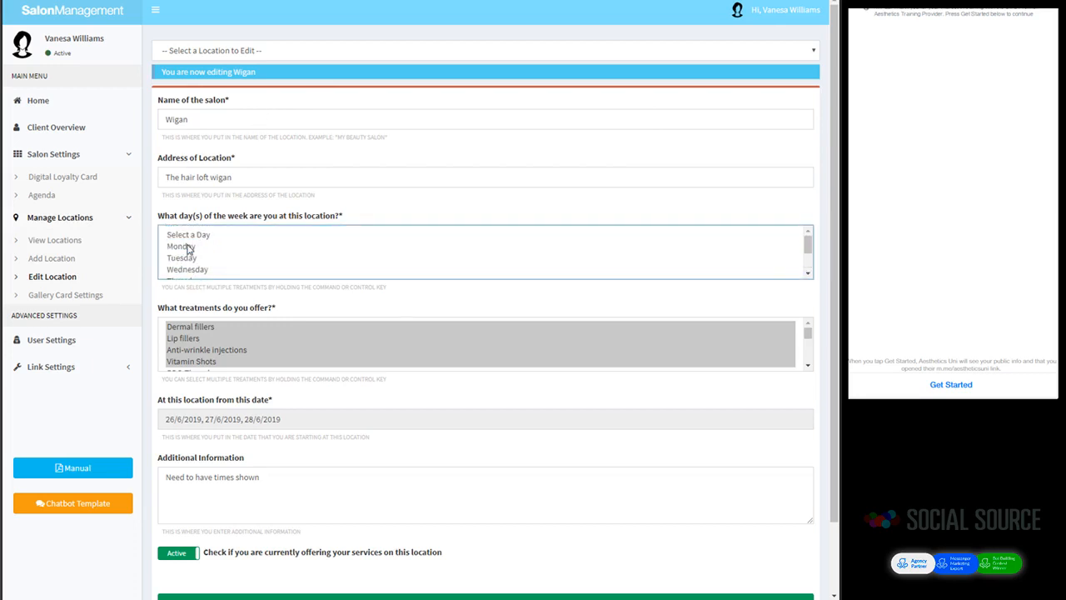
{"action": "left_click", "coordinate": [183, 237]}
{"action": "left_click", "coordinate": [358, 215]}
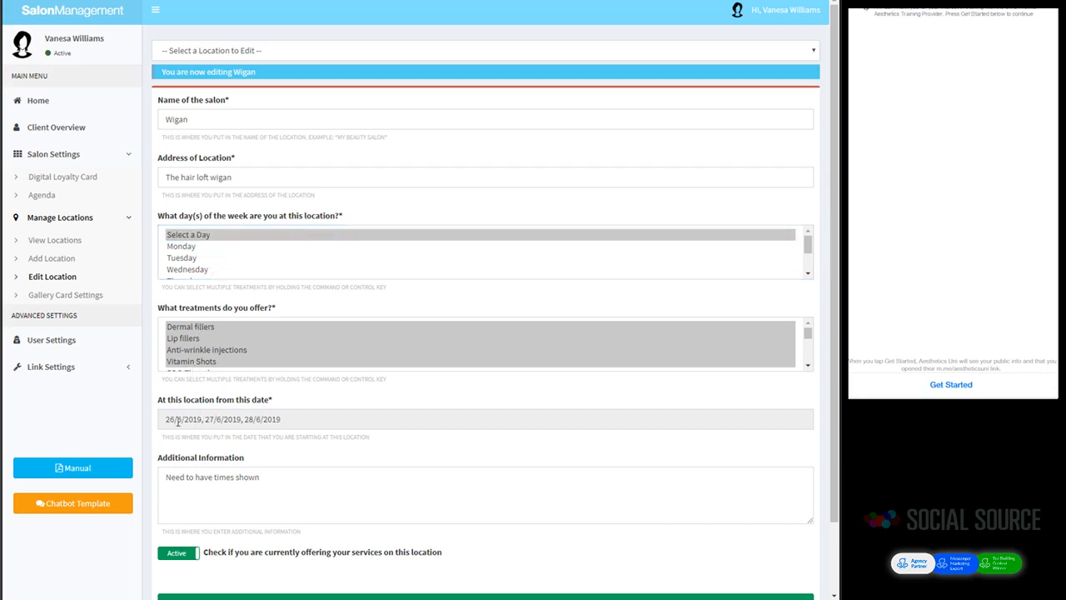
Step: Remove 27 June and add 4 July 2019 to Wigan's dates
{"action": "left_click", "coordinate": [234, 418]}
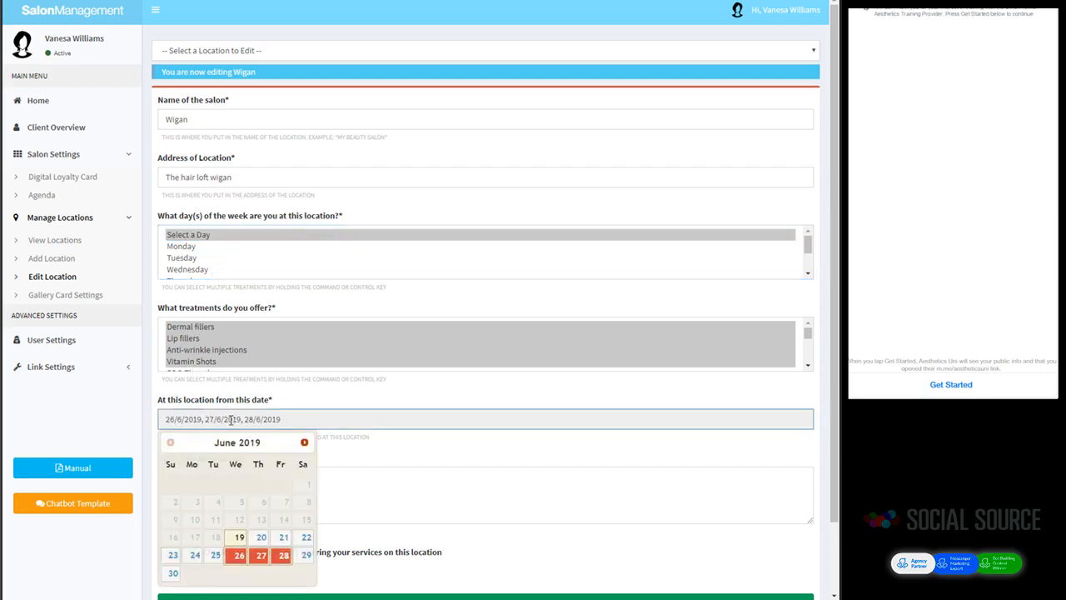
{"action": "left_click", "coordinate": [261, 560]}
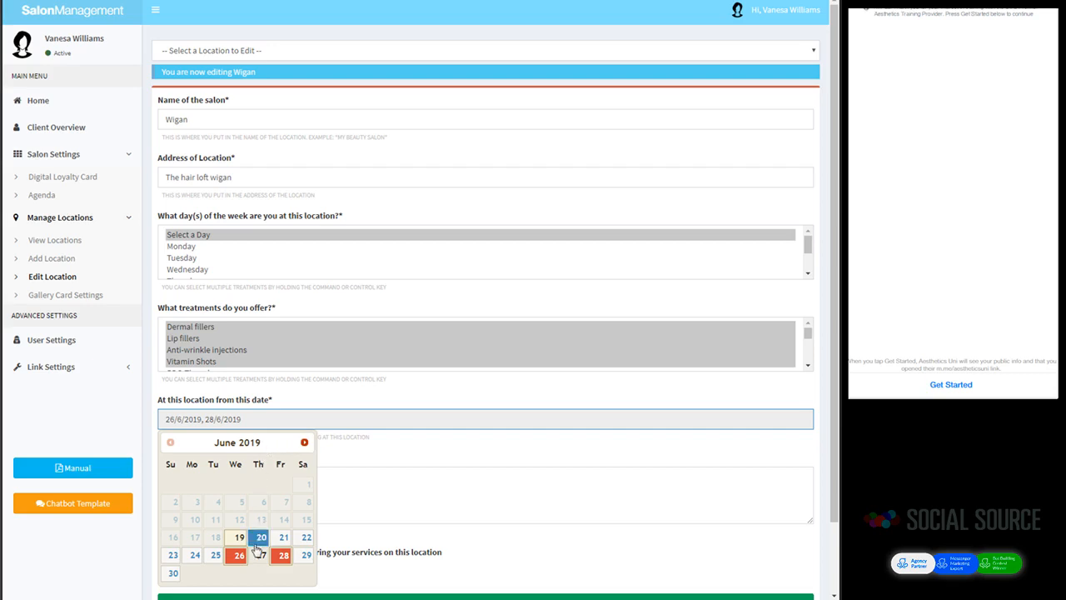
{"action": "left_click", "coordinate": [304, 443]}
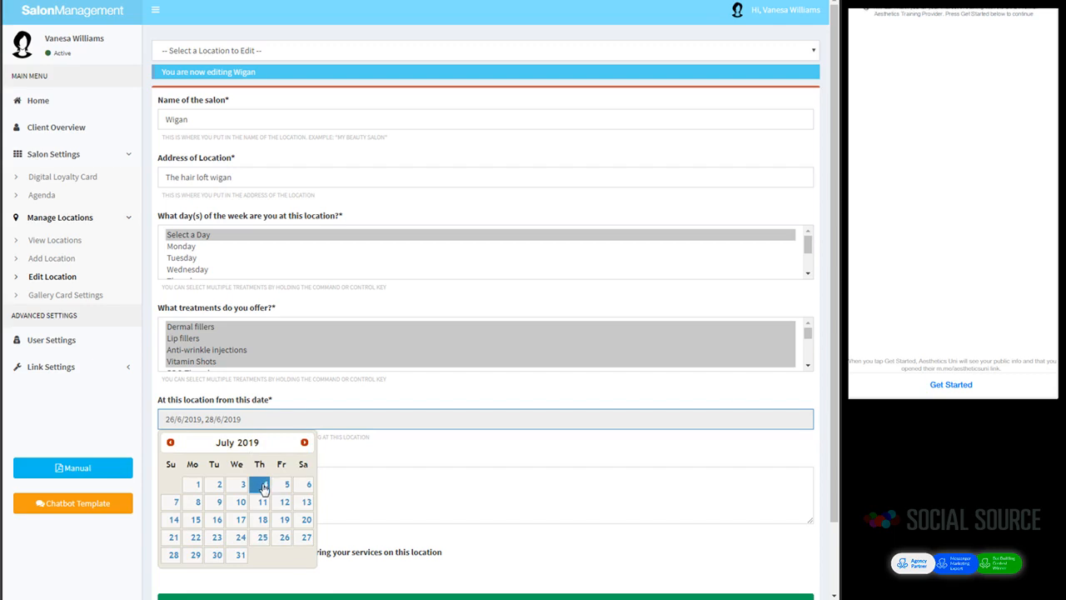
{"action": "left_click", "coordinate": [261, 486]}
{"action": "left_click", "coordinate": [346, 485]}
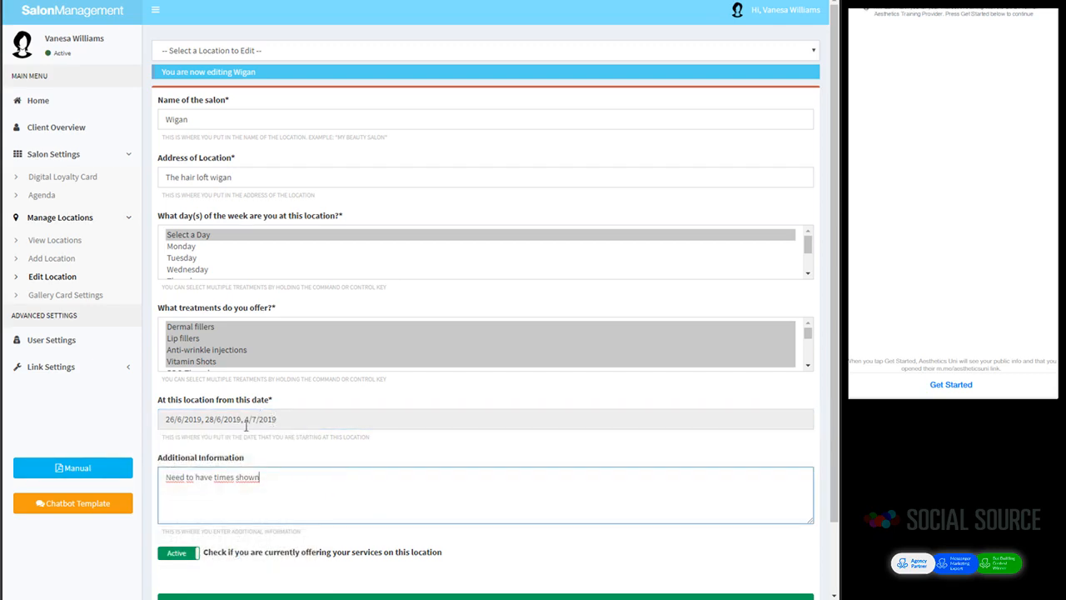
Step: Replace Wigan's additional information with 'Please give us a call after making your appointment, the number is' and the phone number
{"action": "triple_click", "coordinate": [179, 477]}
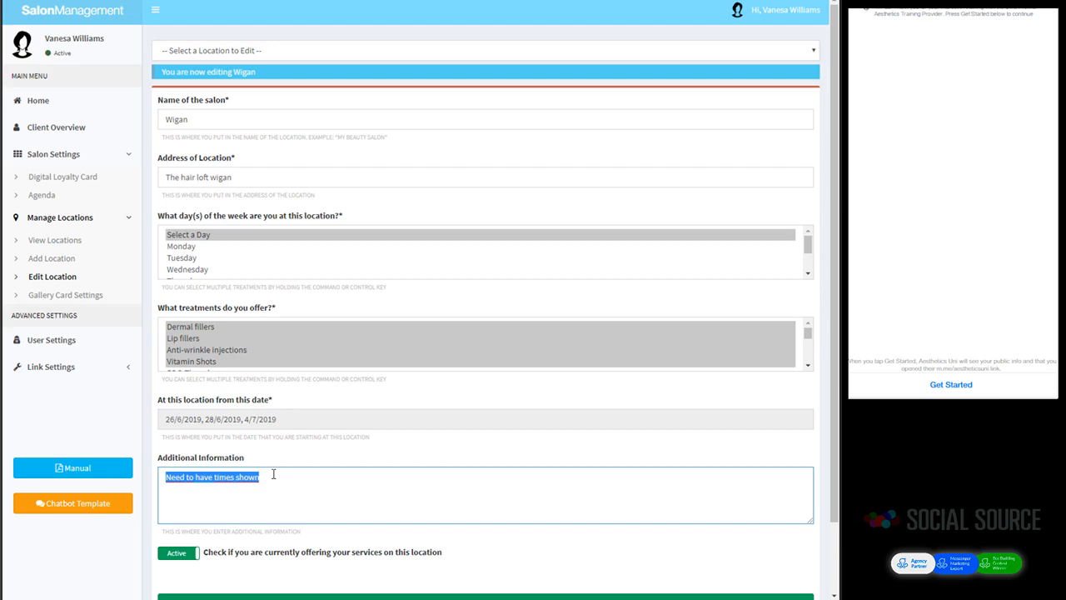
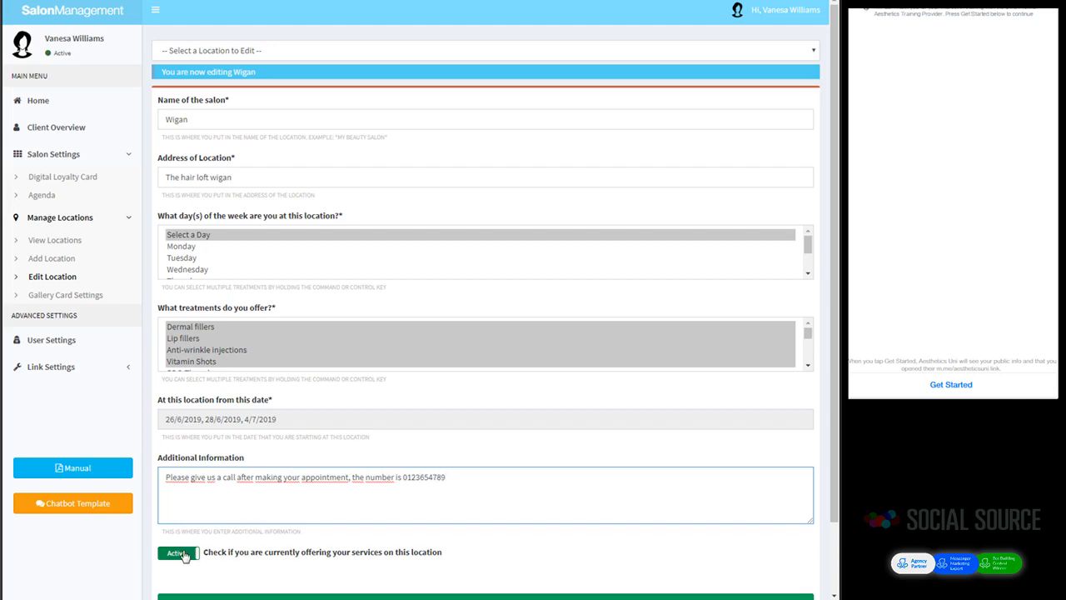
{"action": "scroll", "coordinate": [204, 543], "scroll_direction": "down", "scroll_amount": 1}
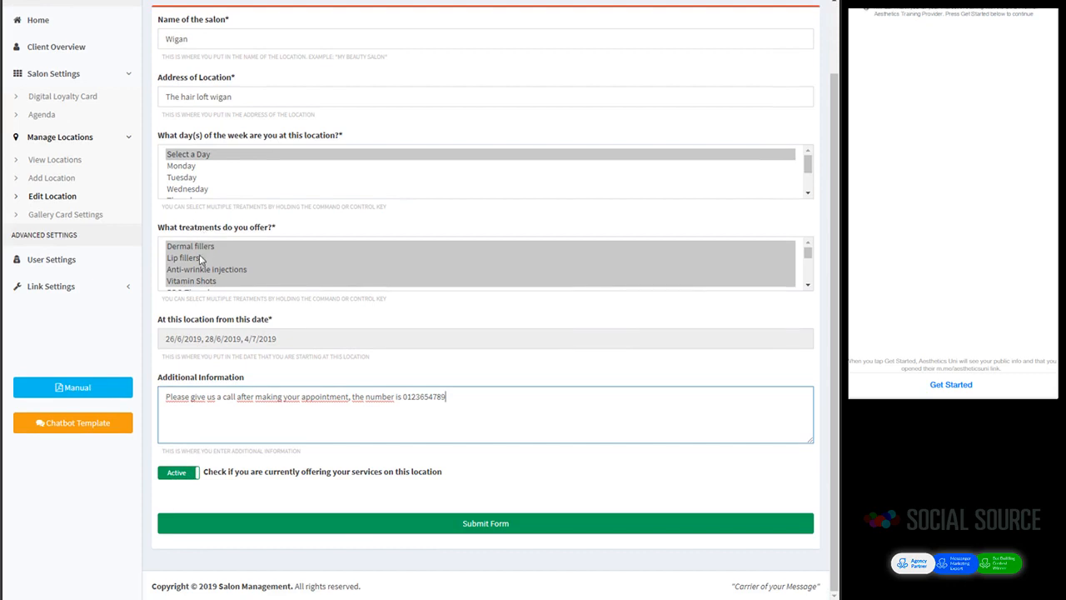
Step: Save Wigan, confirm Thursday 04-07-2019 appears in its row, and reopen it for editing
{"action": "left_click", "coordinate": [449, 526]}
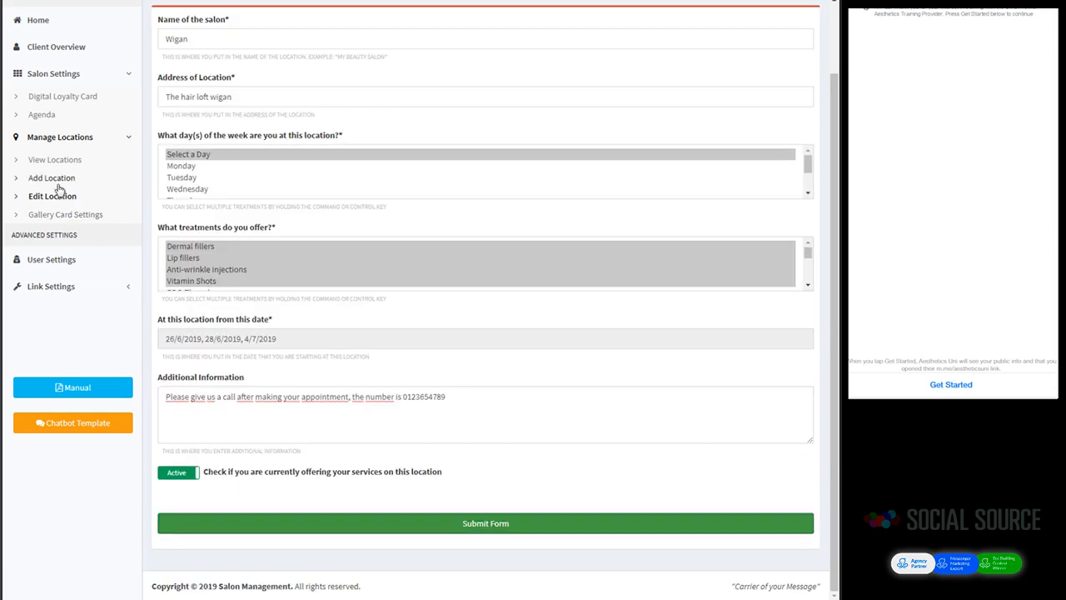
{"action": "left_click", "coordinate": [37, 161]}
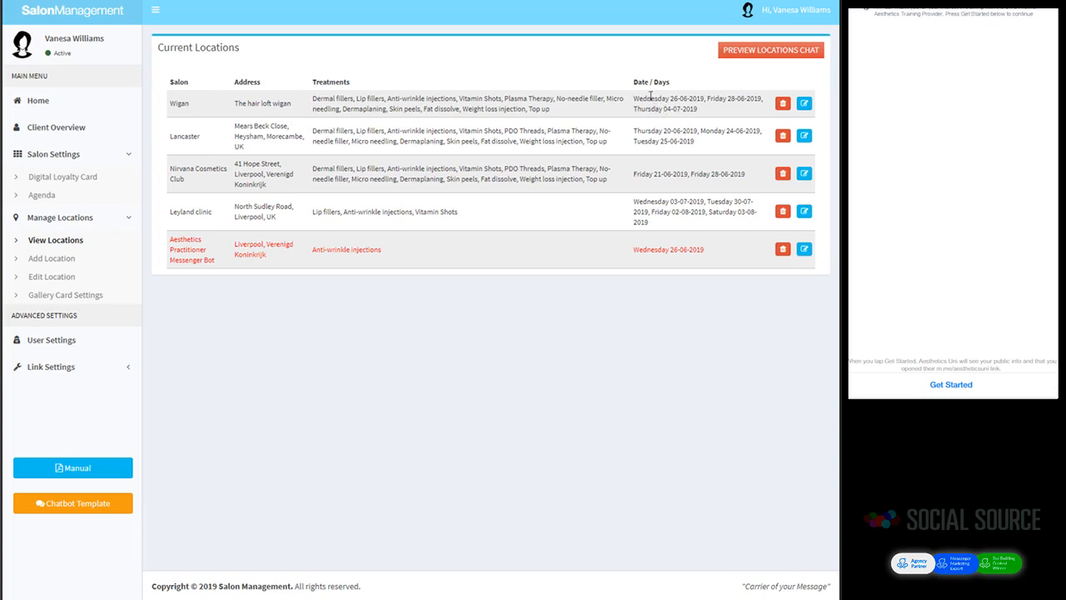
{"action": "left_click_drag", "start_coordinate": [634, 109], "coordinate": [688, 111]}
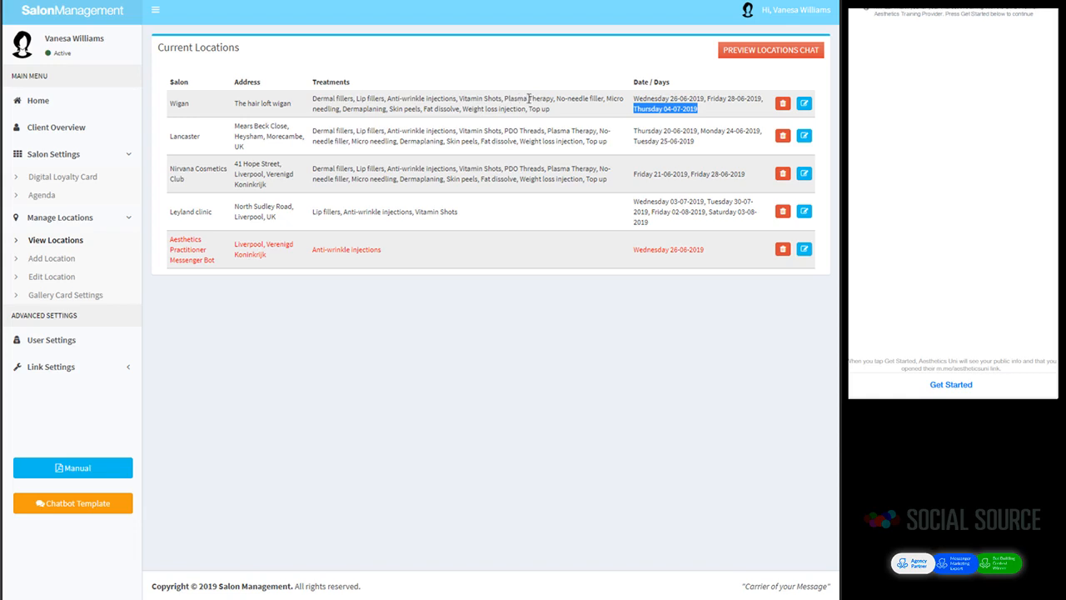
{"action": "left_click", "coordinate": [804, 106]}
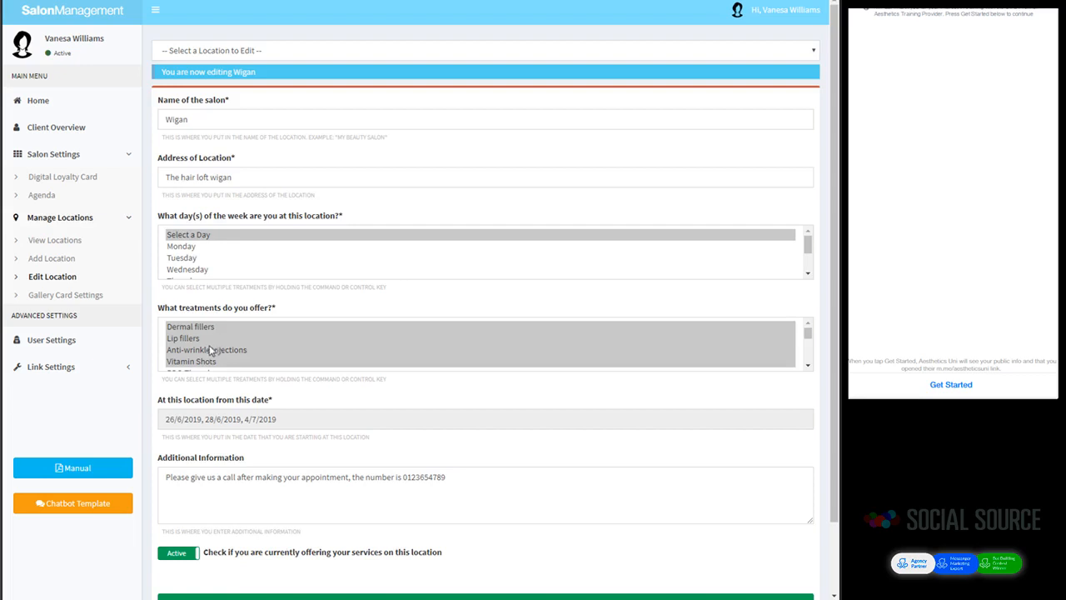
Step: Deselect Plasma Therapy and Fat dissolve from Wigan's treatments, save, and return to the locations list
{"action": "scroll", "coordinate": [360, 358], "scroll_direction": "down", "scroll_amount": 1}
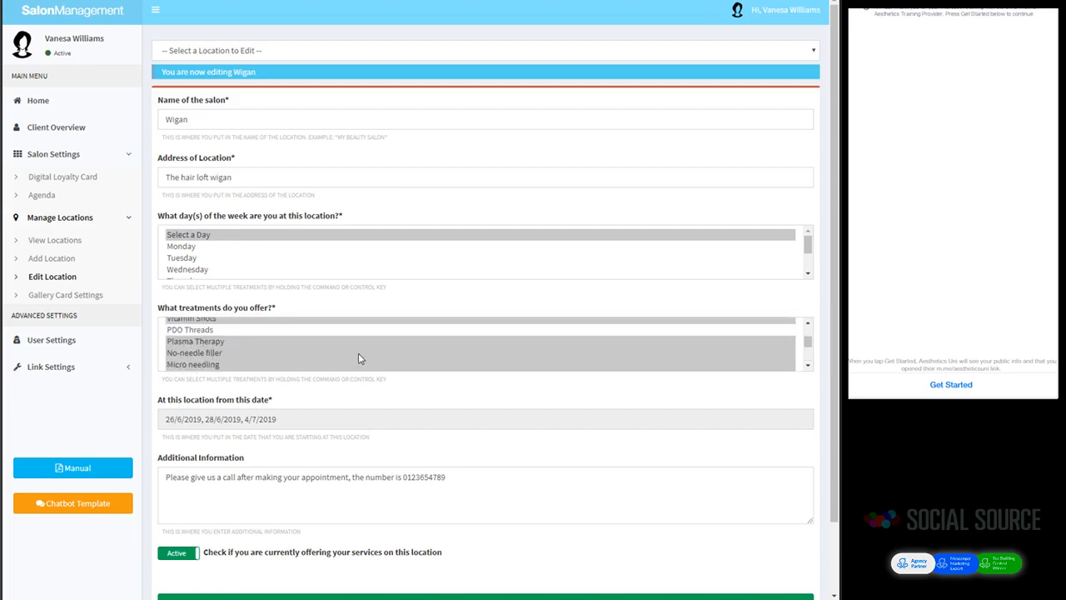
{"action": "left_click", "coordinate": [201, 342], "text": "ctrl"}
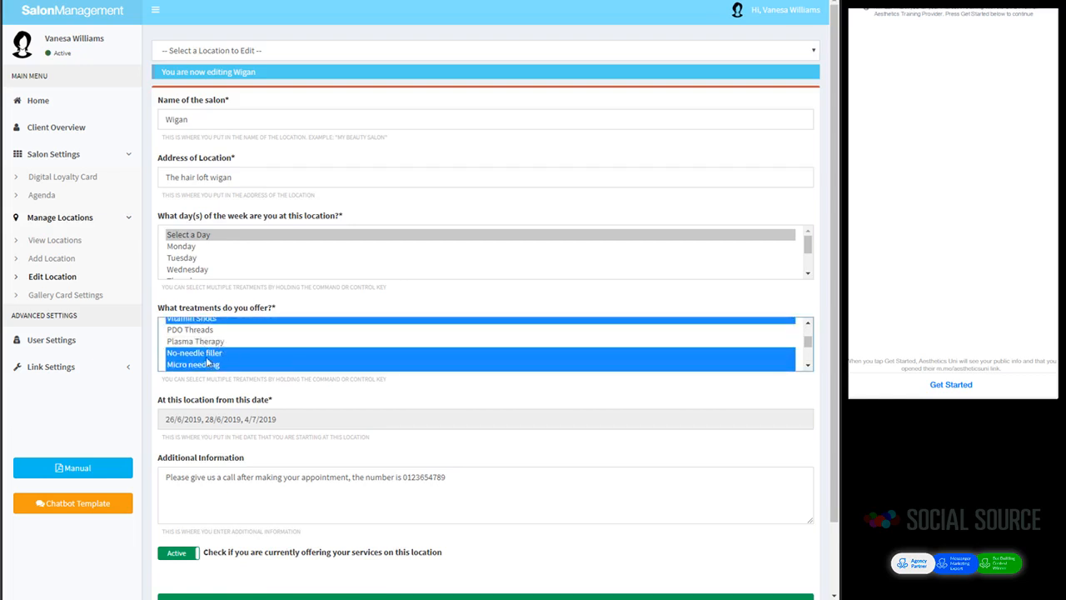
{"action": "scroll", "coordinate": [207, 356], "scroll_direction": "down", "scroll_amount": 2}
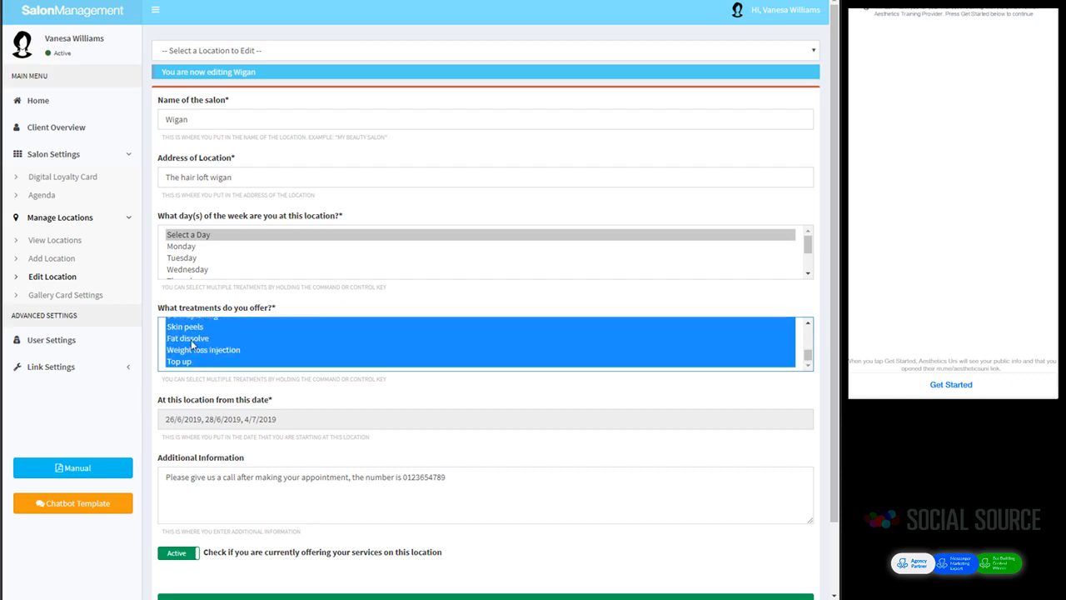
{"action": "left_click", "coordinate": [192, 342], "text": "ctrl"}
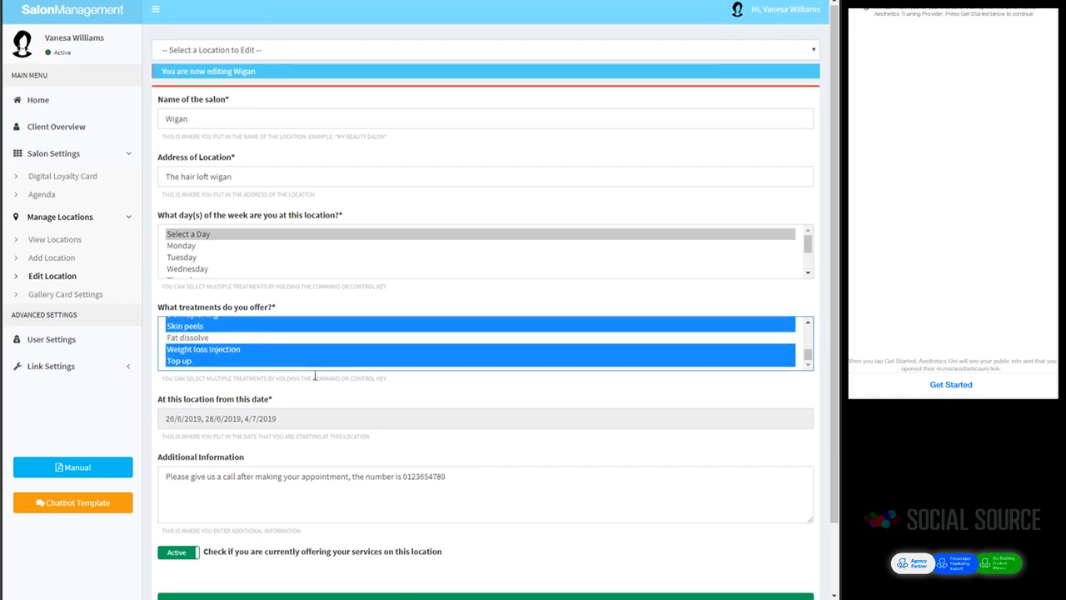
{"action": "scroll", "coordinate": [314, 377], "scroll_direction": "down", "scroll_amount": 2}
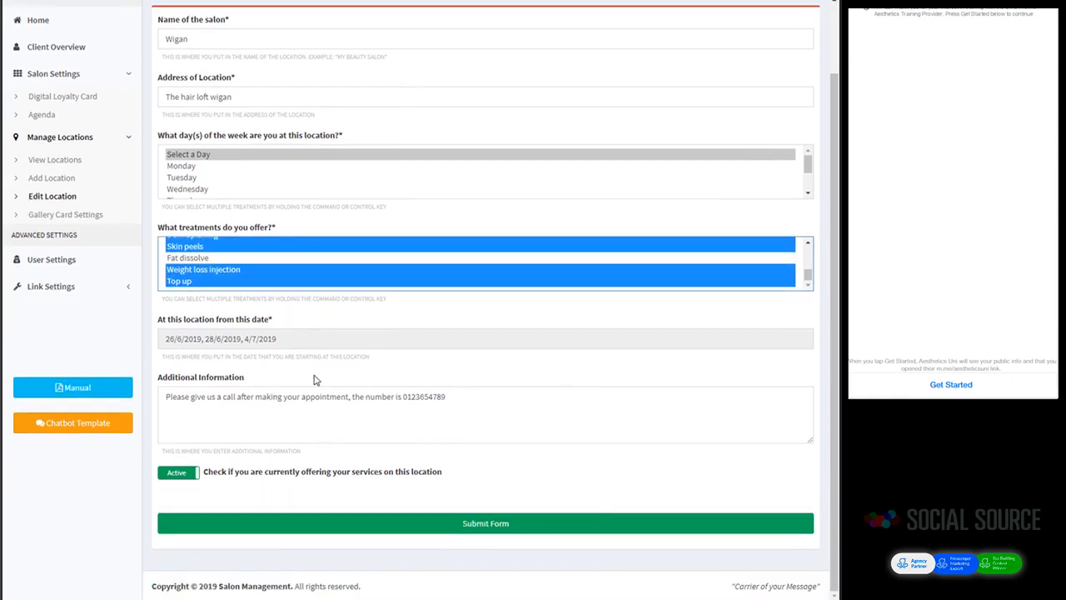
{"action": "left_click", "coordinate": [533, 530]}
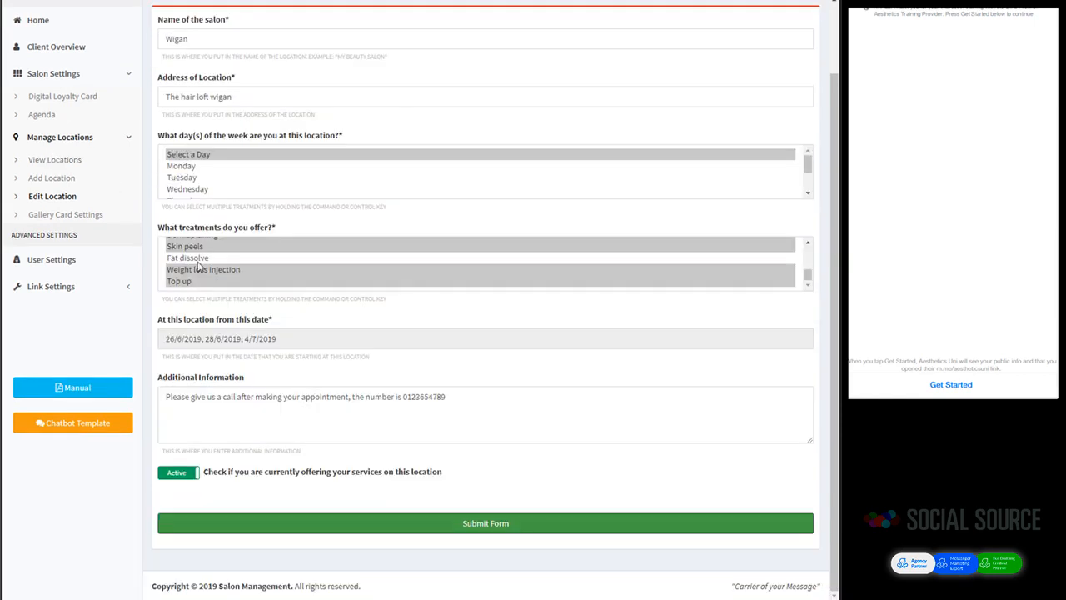
{"action": "middle_click", "coordinate": [391, 388]}
{"action": "scroll", "coordinate": [392, 388], "scroll_direction": "up", "scroll_amount": 2}
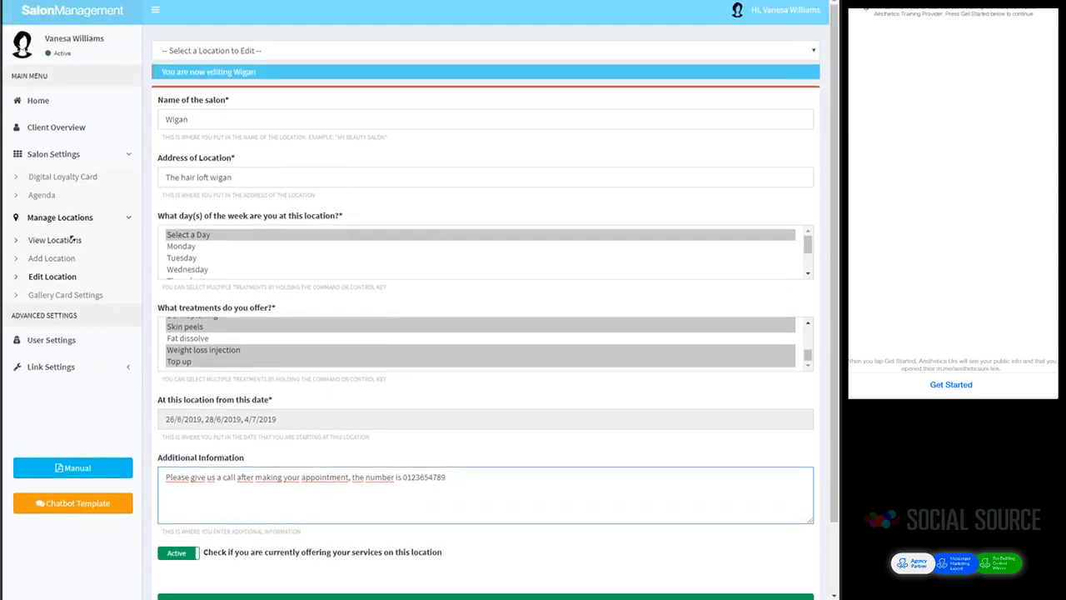
{"action": "left_click", "coordinate": [67, 240]}
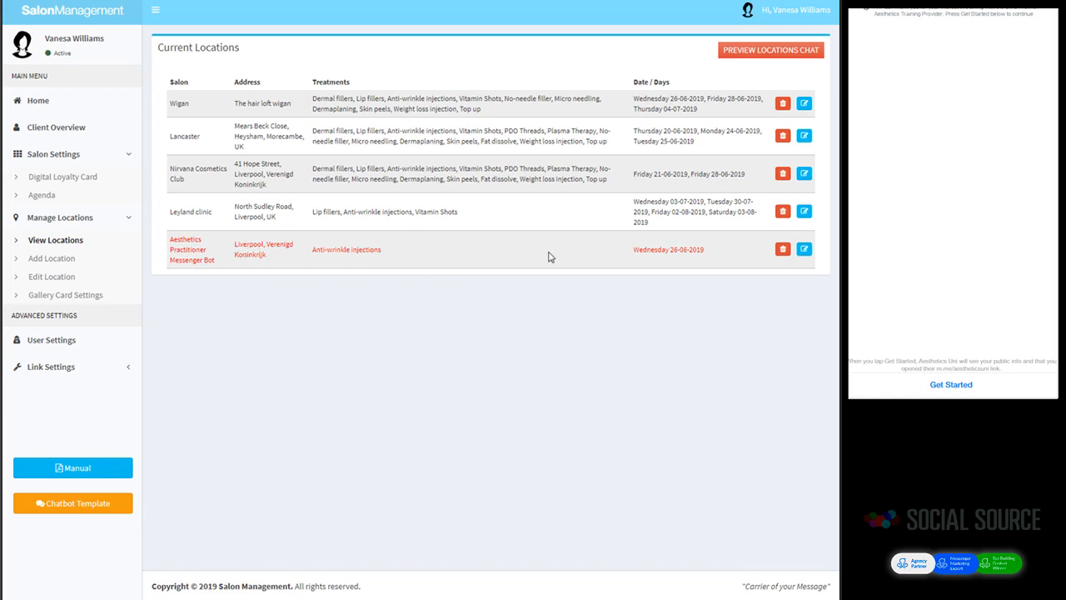
Step: Switch the Aesthetics Practitioner Messenger Bot location to Active, save, and return to View Locations
{"action": "left_click", "coordinate": [804, 252]}
{"action": "scroll", "coordinate": [369, 347], "scroll_direction": "down", "scroll_amount": 2}
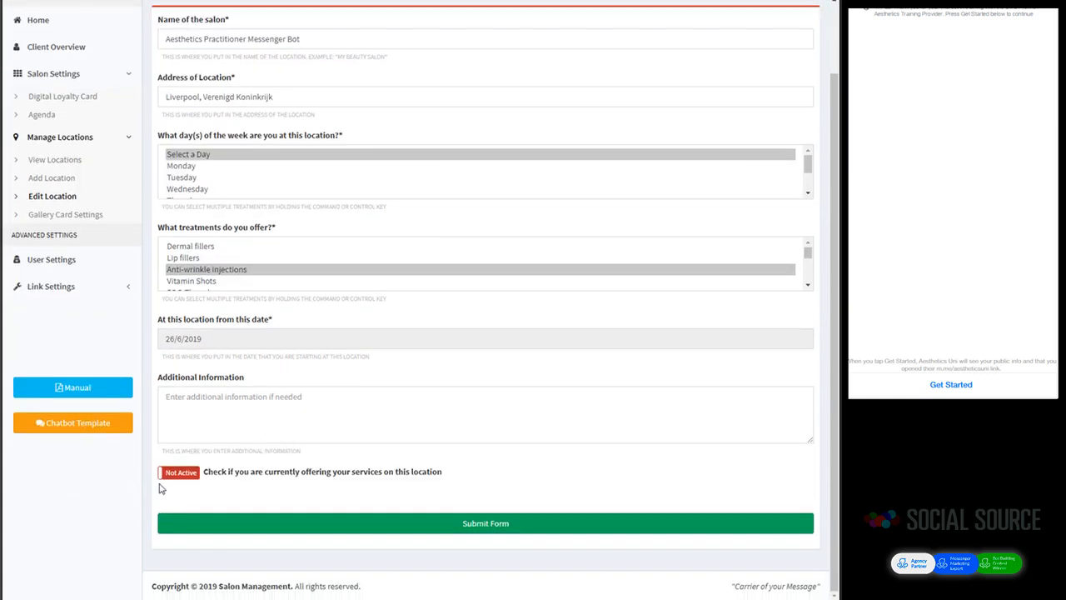
{"action": "left_click", "coordinate": [171, 477]}
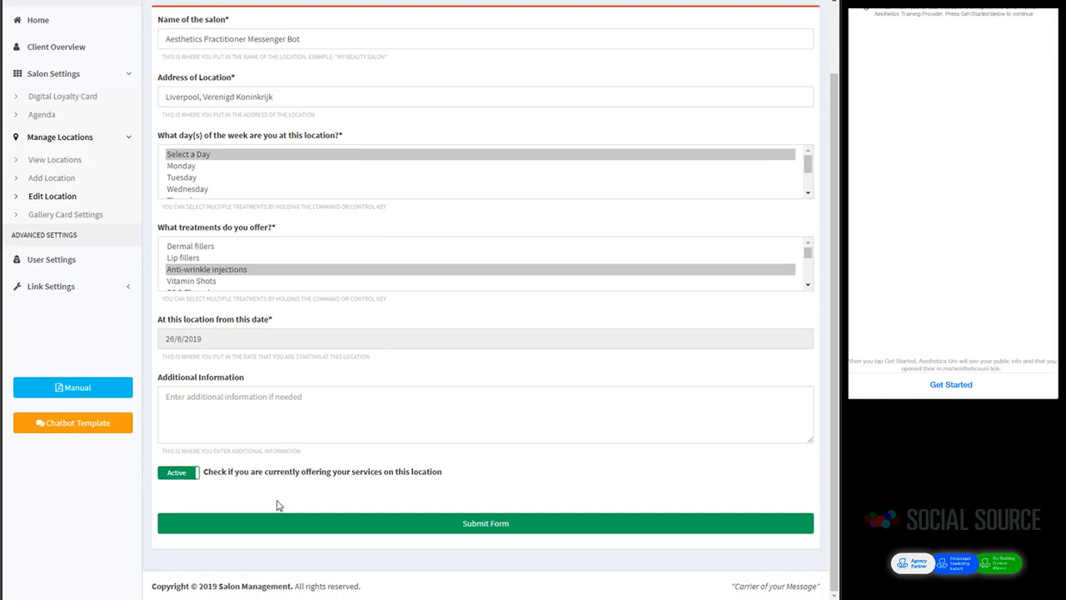
{"action": "left_click", "coordinate": [382, 525]}
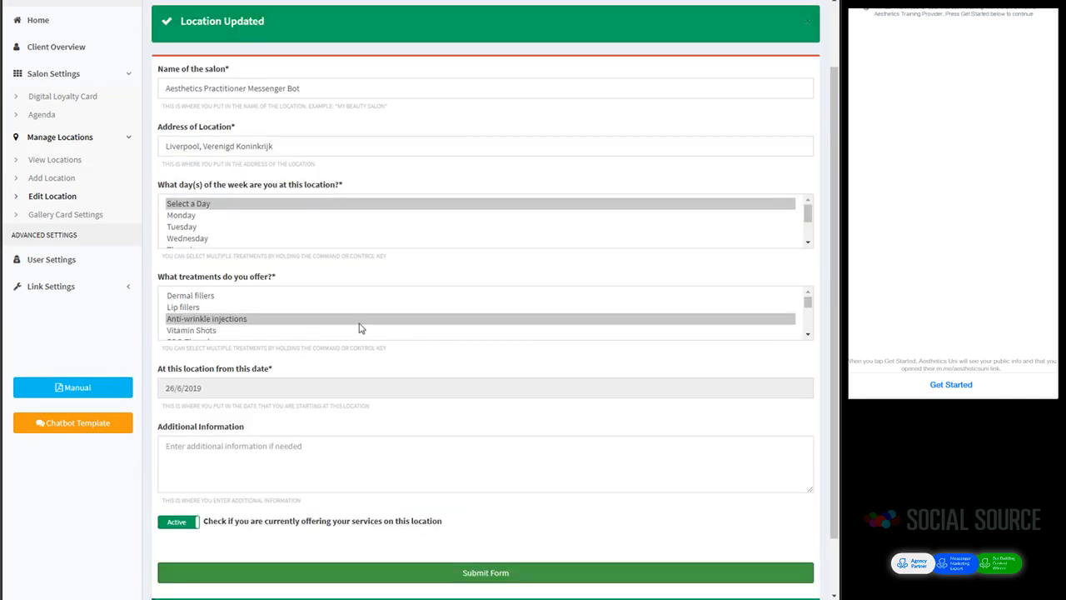
{"action": "left_click", "coordinate": [67, 160]}
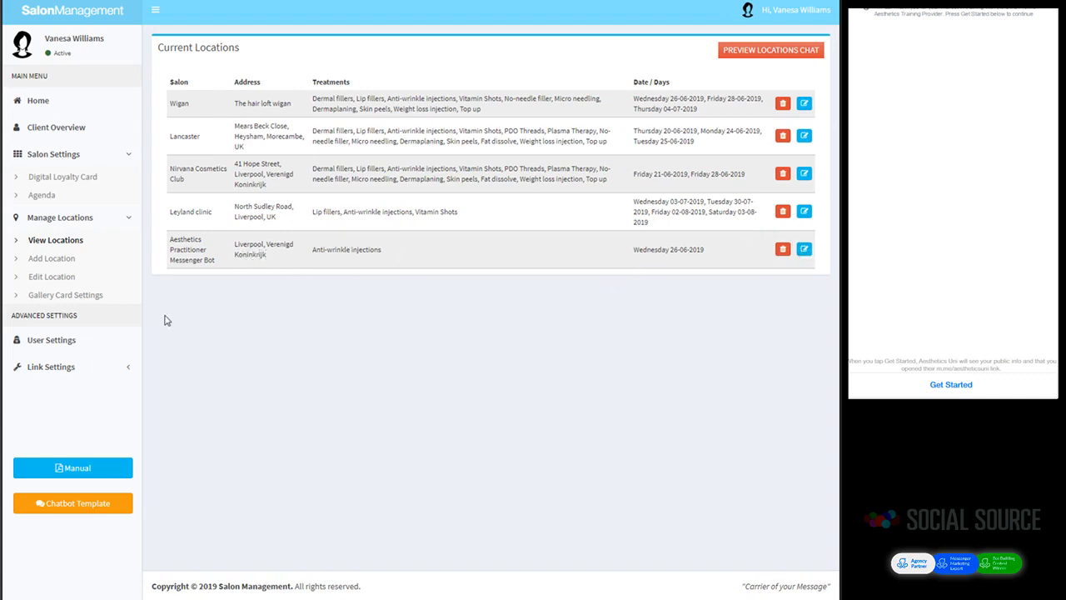
Step: Go to Gallery Card Settings under Manage Locations to view the booking flow ID and Messenger URL
{"action": "left_click", "coordinate": [69, 298]}
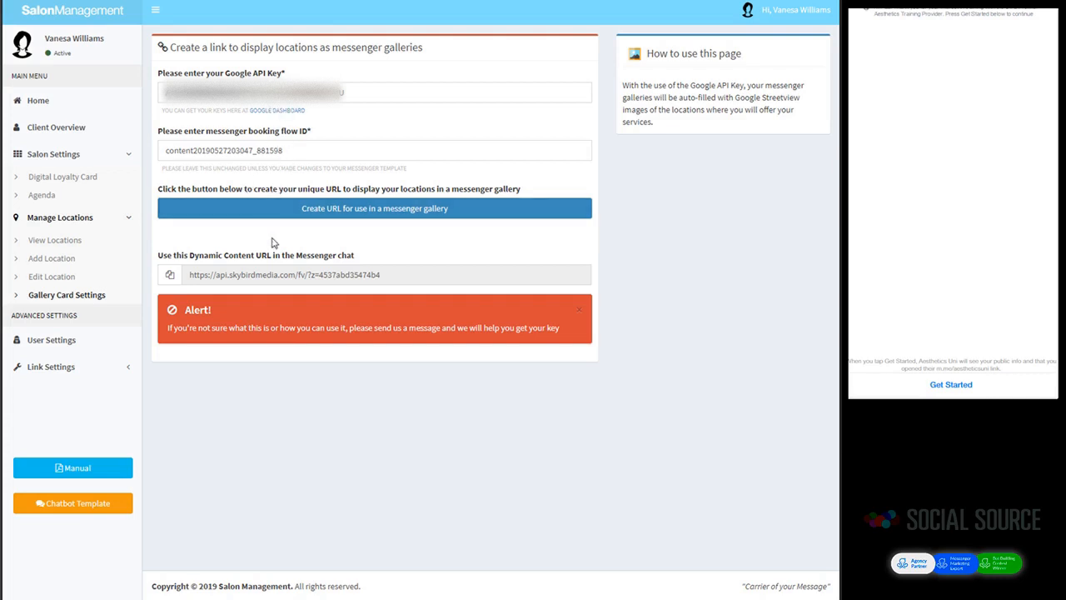
Step: Copy the Dynamic Content URL to the clipboard for the Messenger chat
{"action": "left_click", "coordinate": [264, 277]}
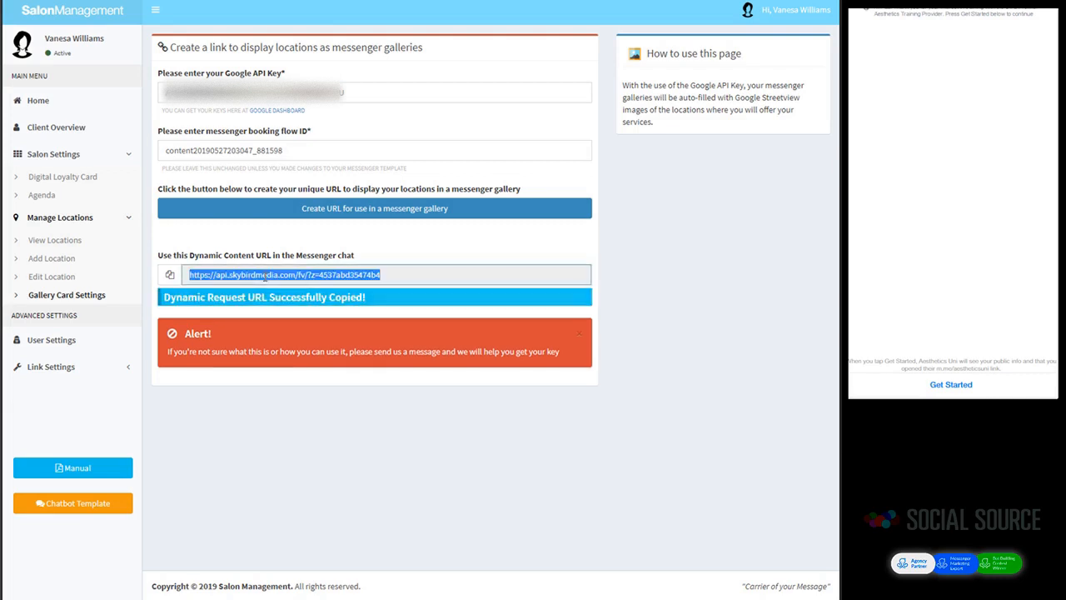